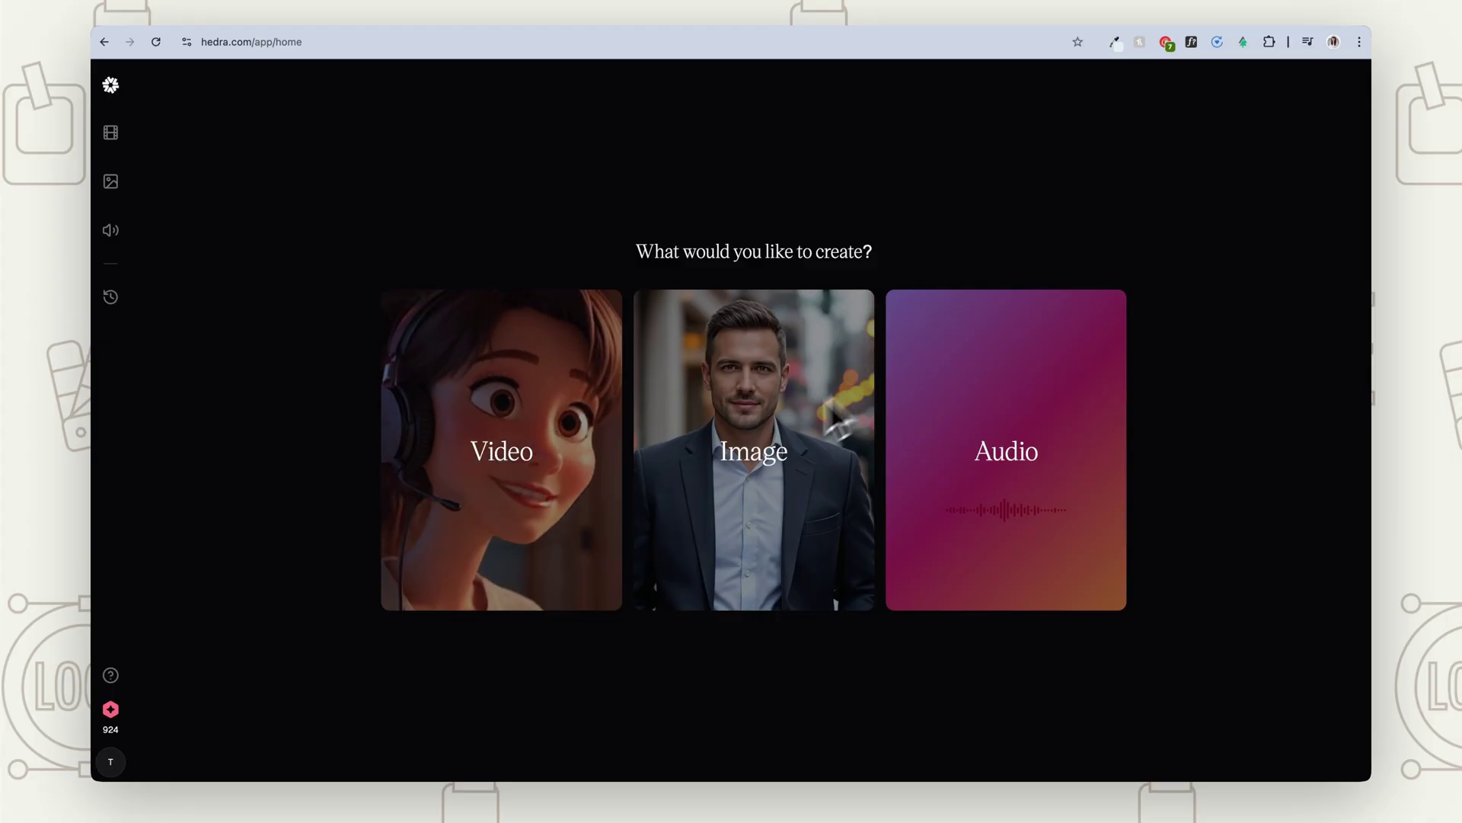
Start a new video from the Video card on Hedra's home page.
left_click(521, 484)
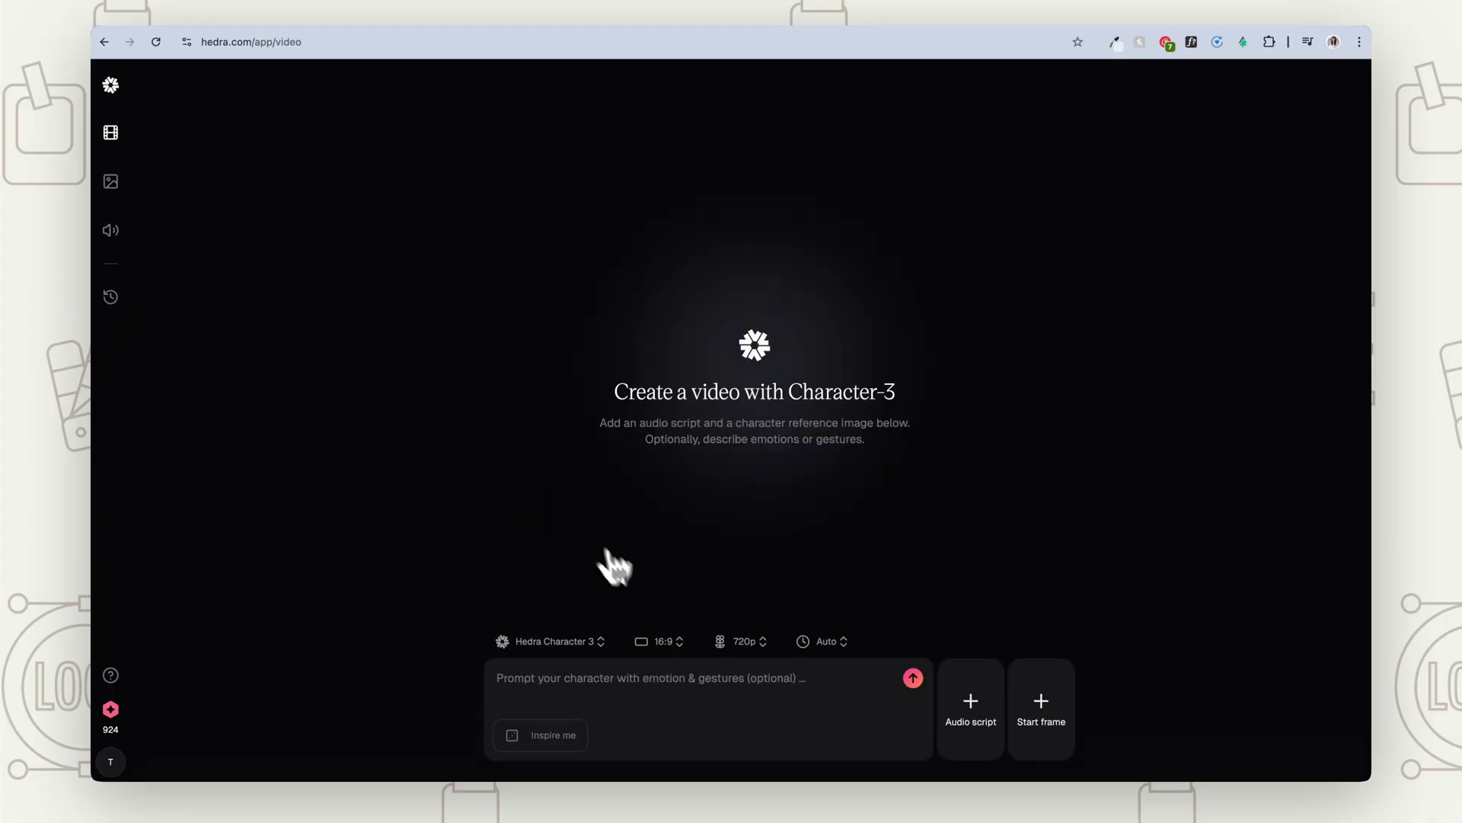
Upload the illustrated woman-in-a-hat picture as the start frame.
left_click(1023, 712)
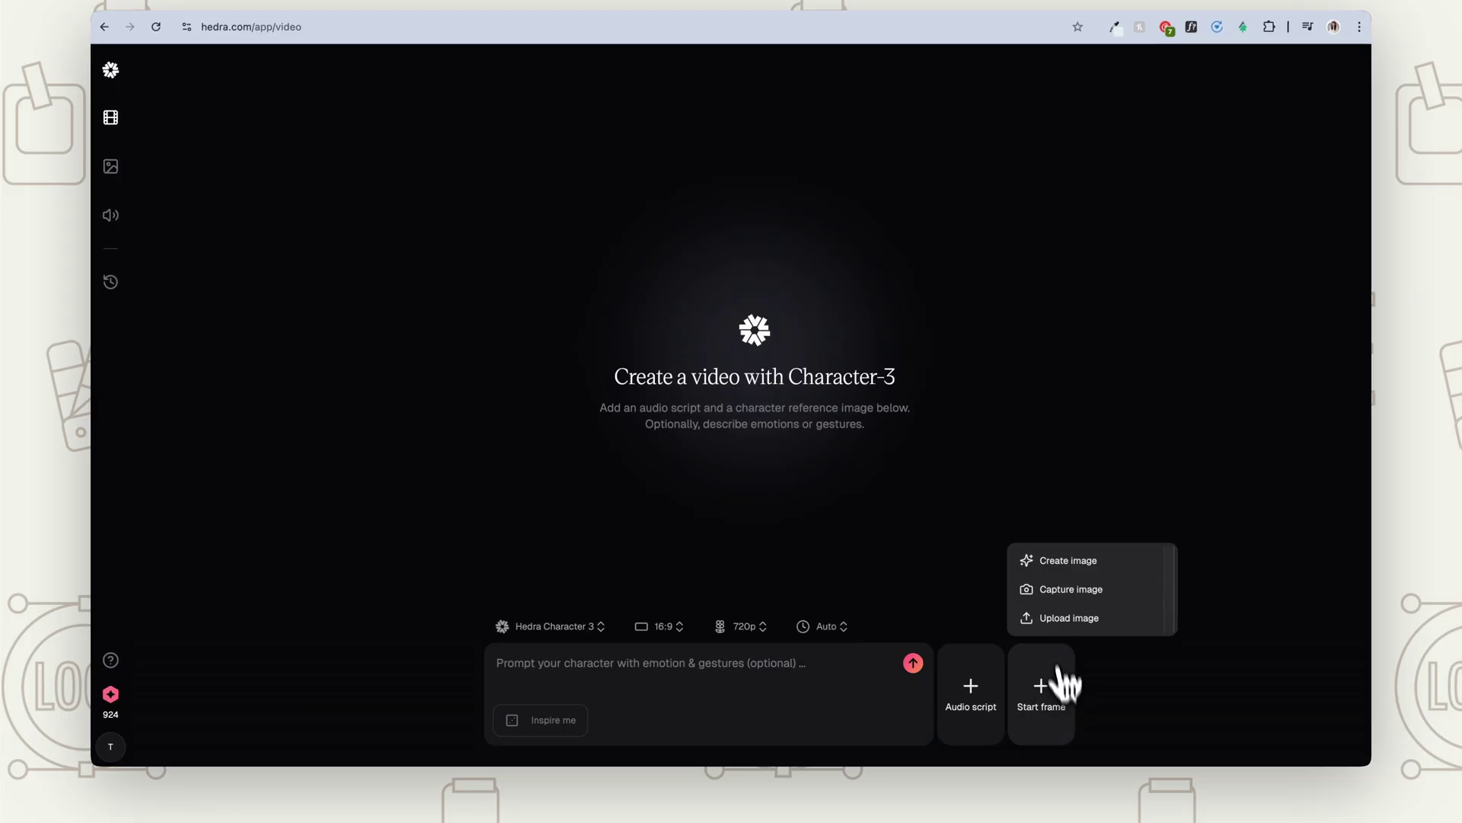
left_click(1070, 619)
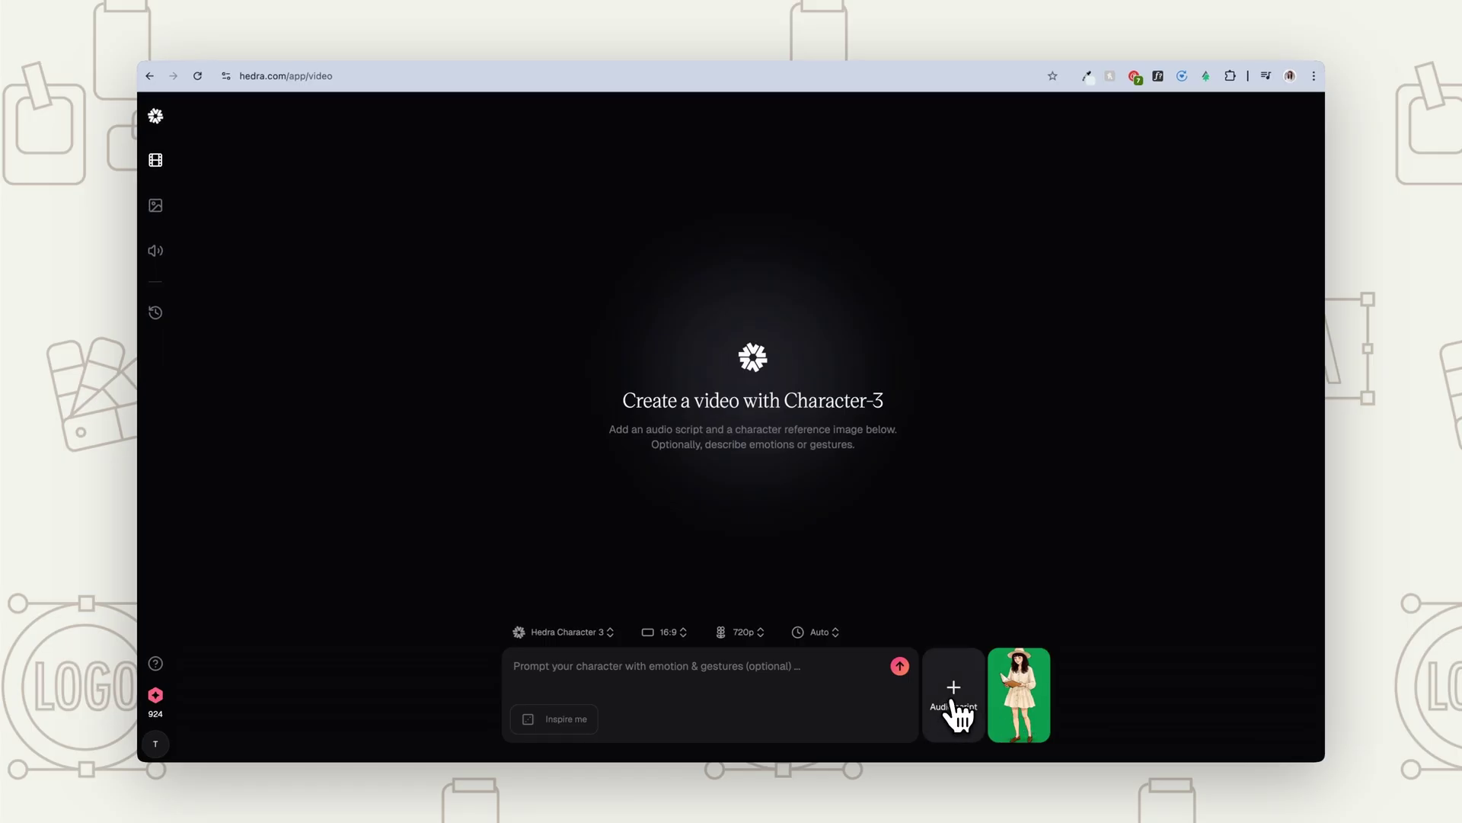
Upload an audio file and trim it to run from 00:01.18 to 00:04.05.
left_click(954, 691)
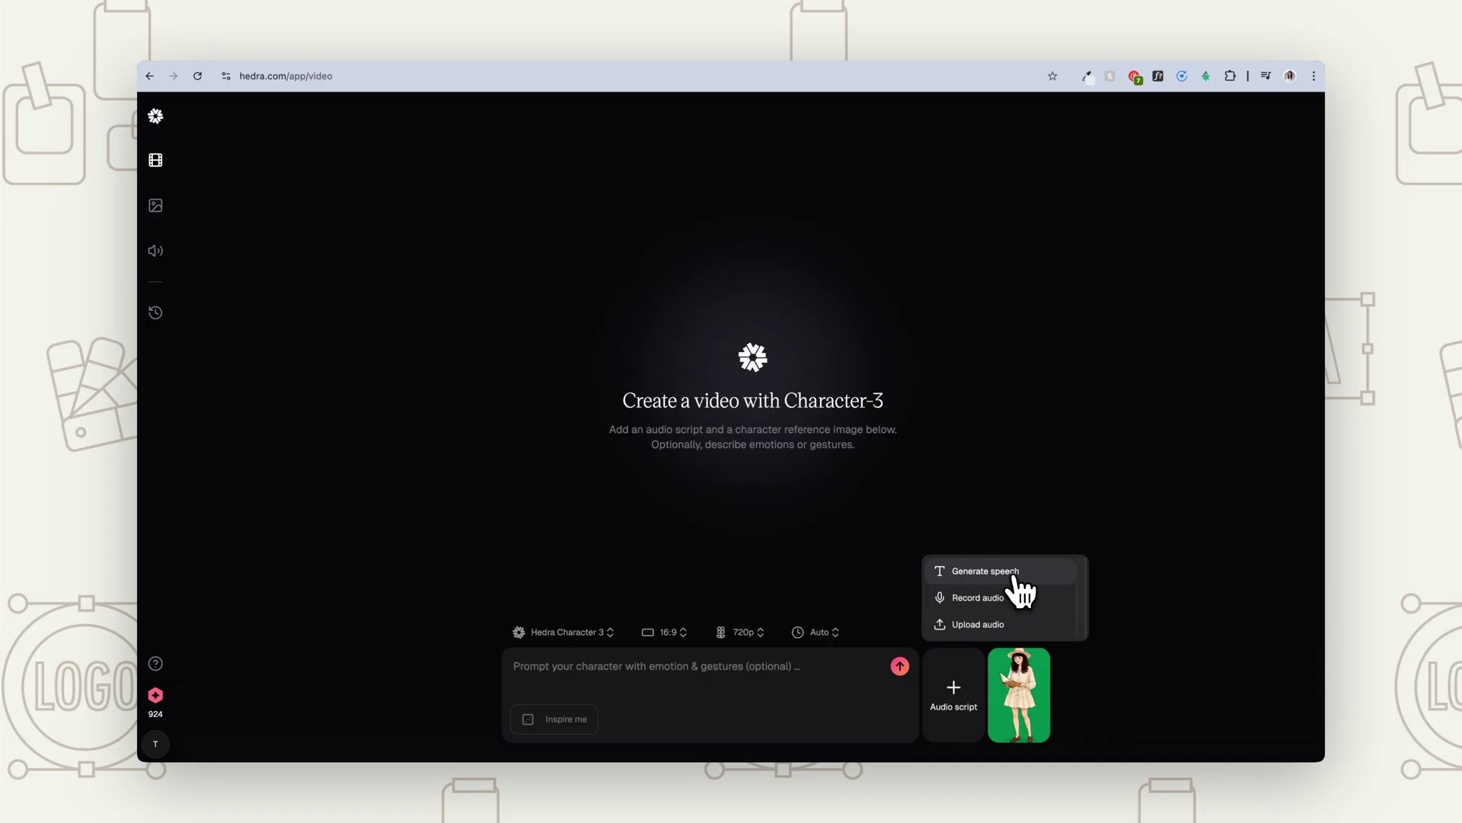
left_click(986, 624)
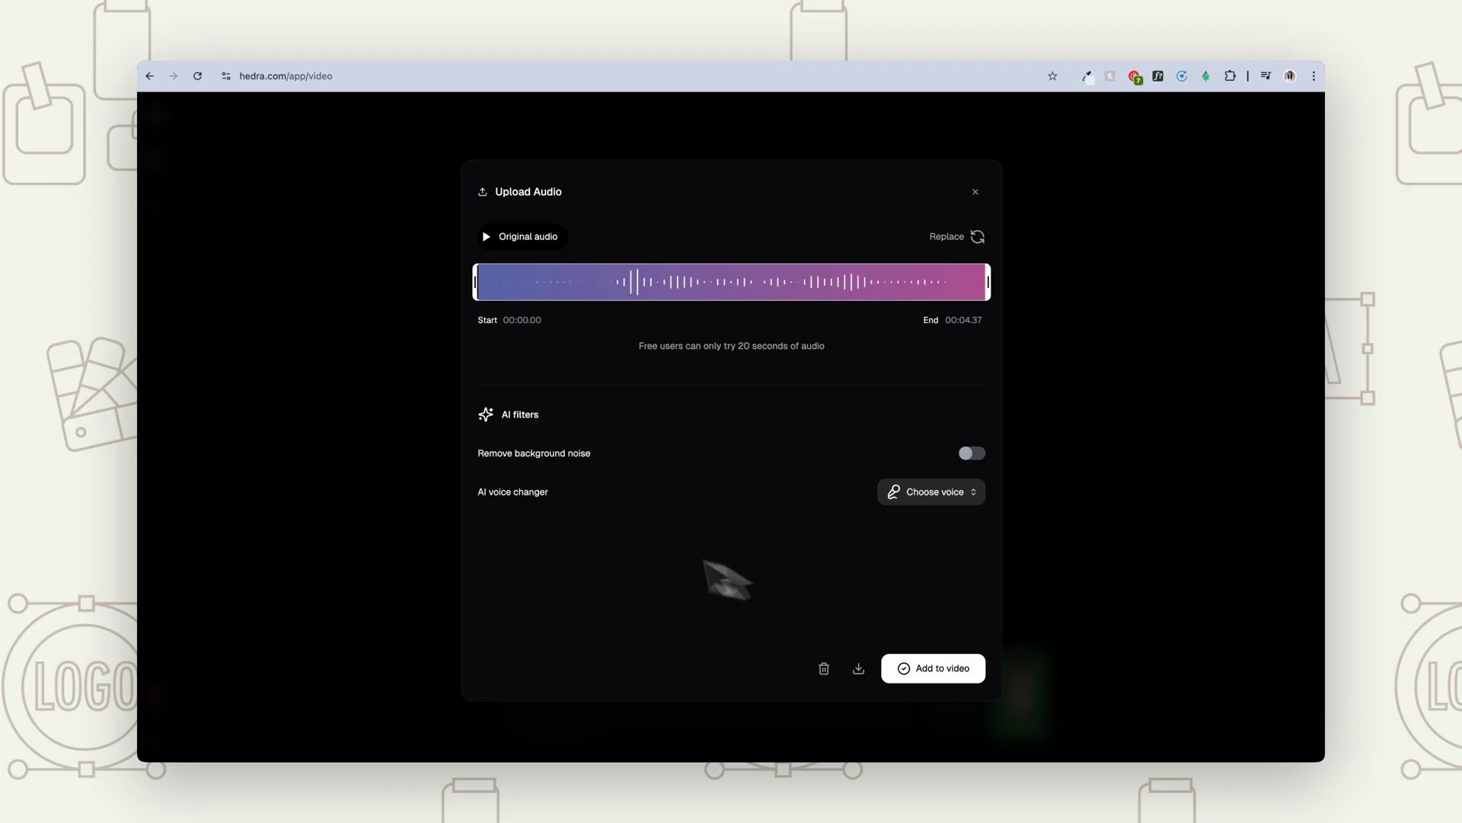
left_click_drag(478, 284, 623, 299)
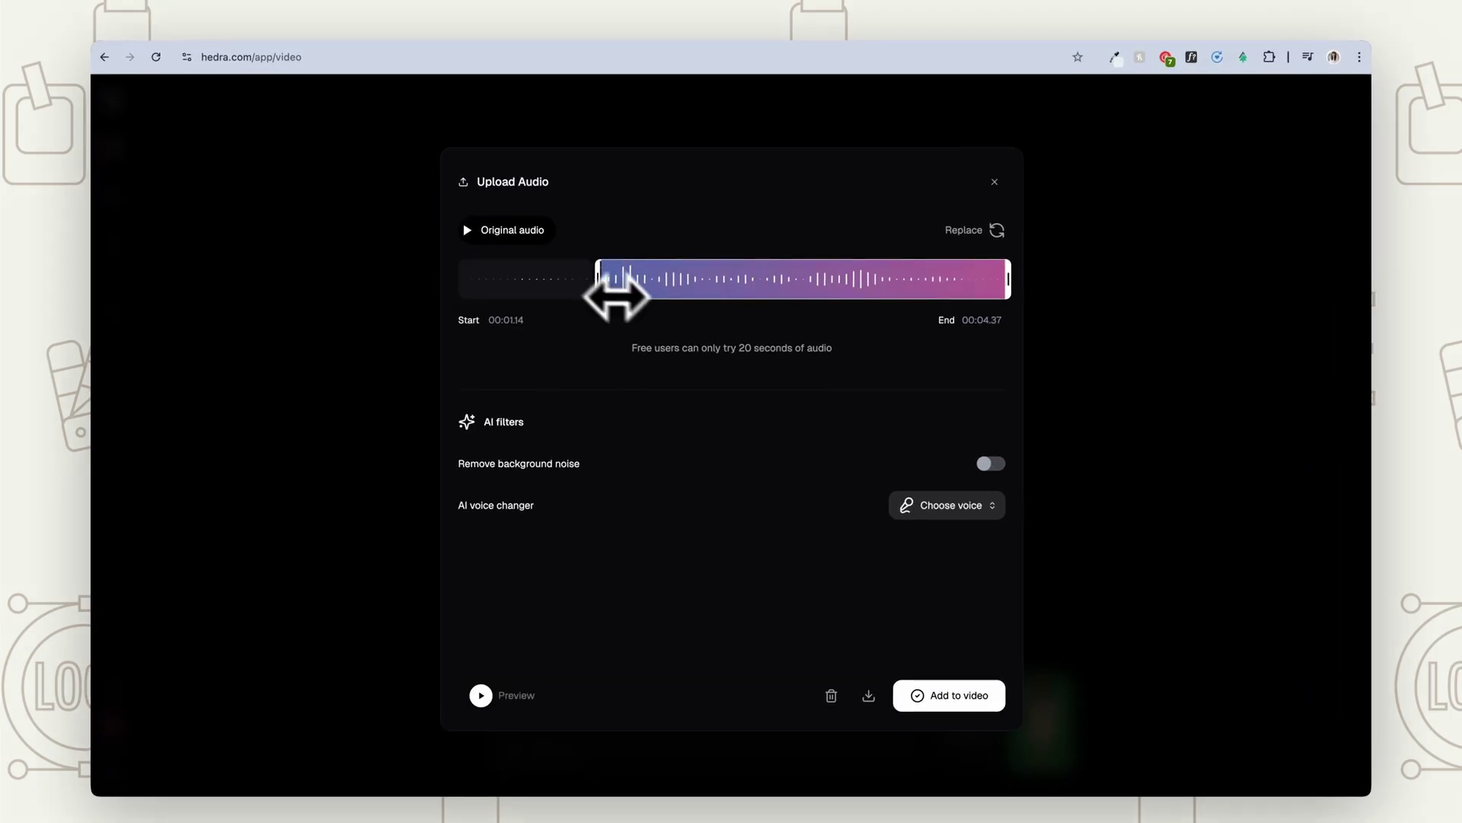
left_click_drag(1008, 279, 973, 278)
mouse_move(598, 279)
left_mouse_down()
mouse_move(476, 287)
mouse_move(613, 300)
left_mouse_up()
left_click_drag(972, 294, 966, 294)
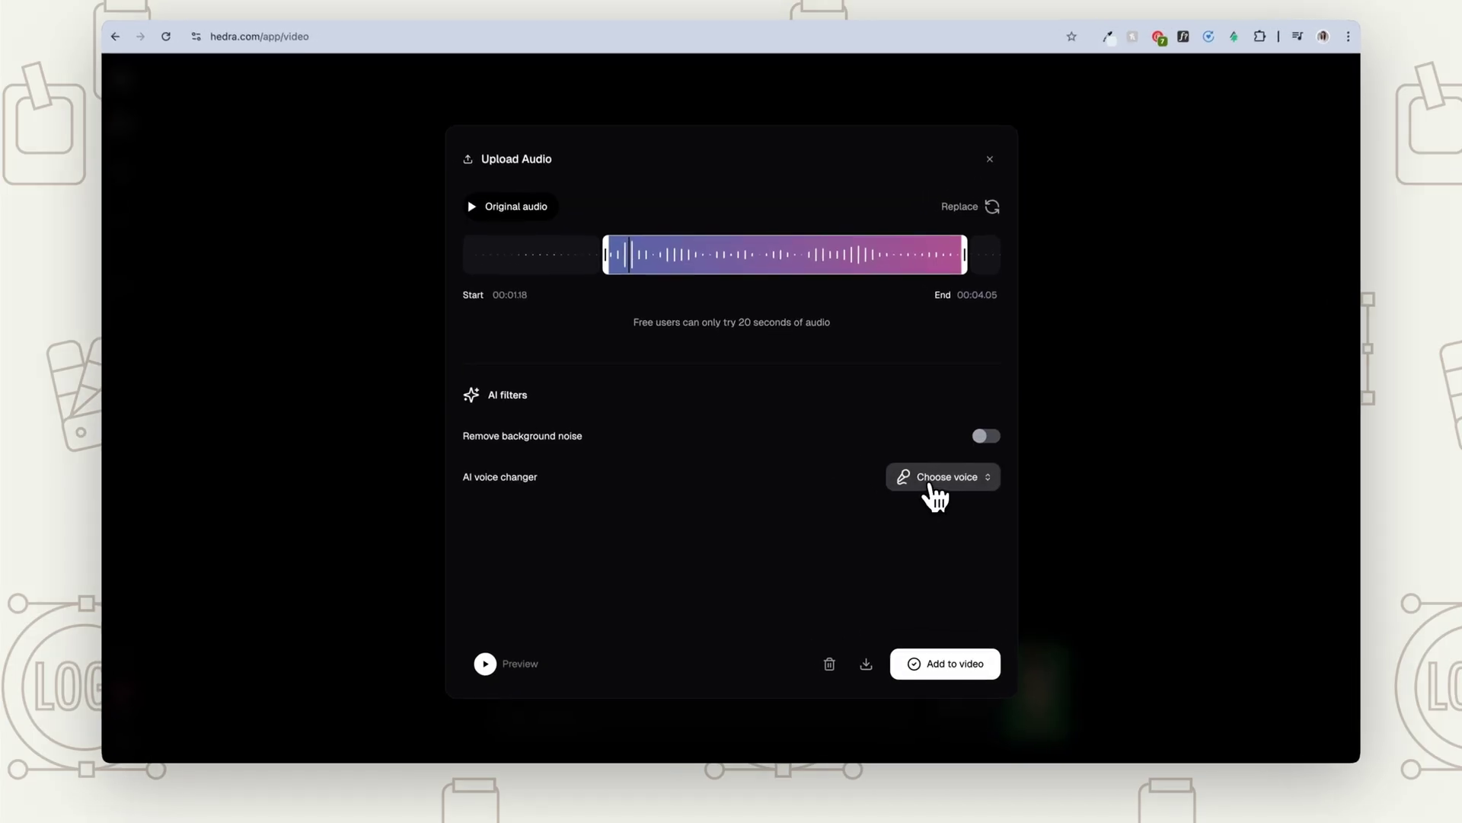
Add the trimmed audio to the video, leaving the AI voice unchanged.
left_click(934, 486)
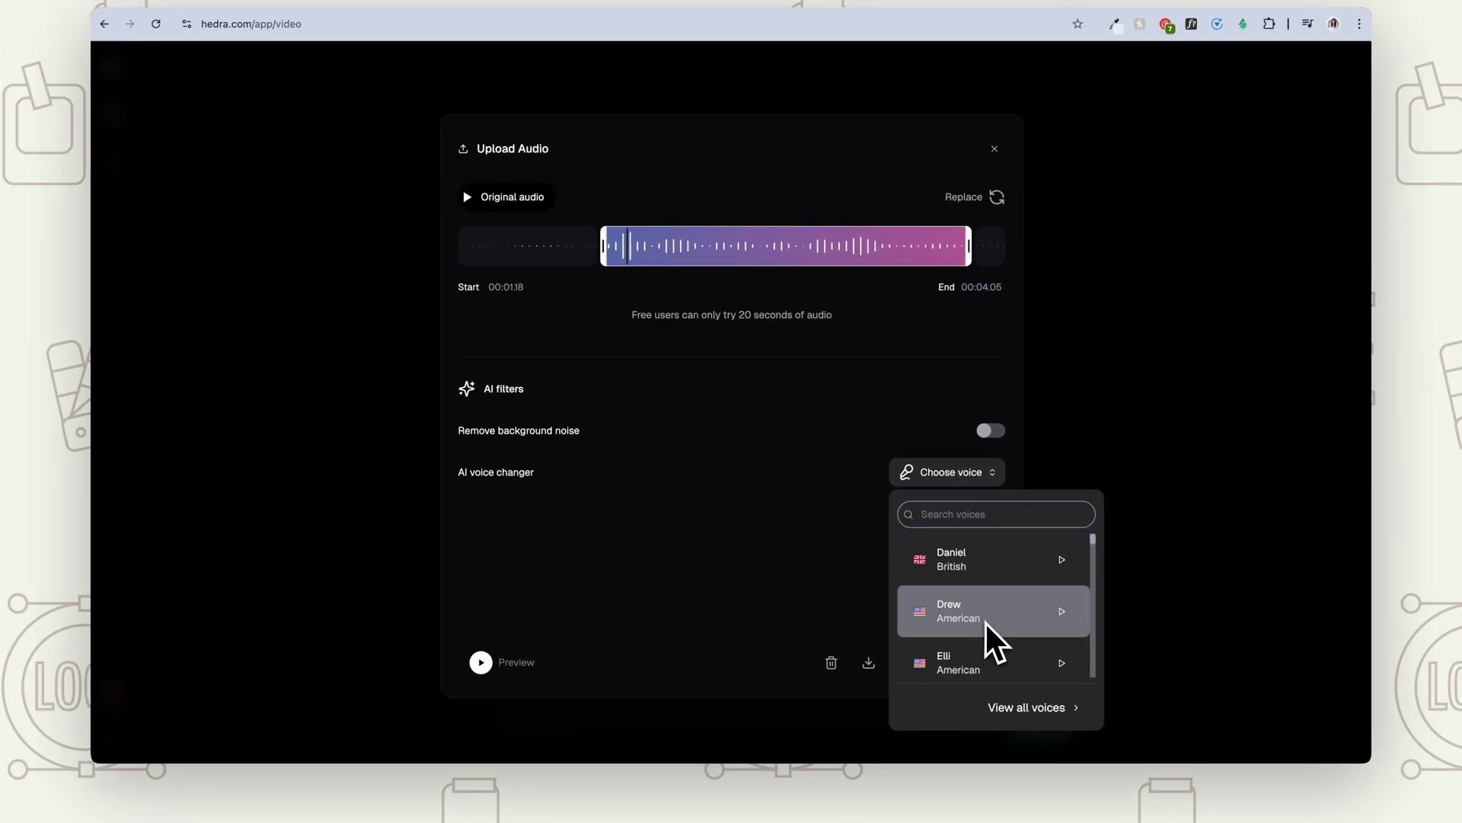
scroll(989, 637, "down", 5)
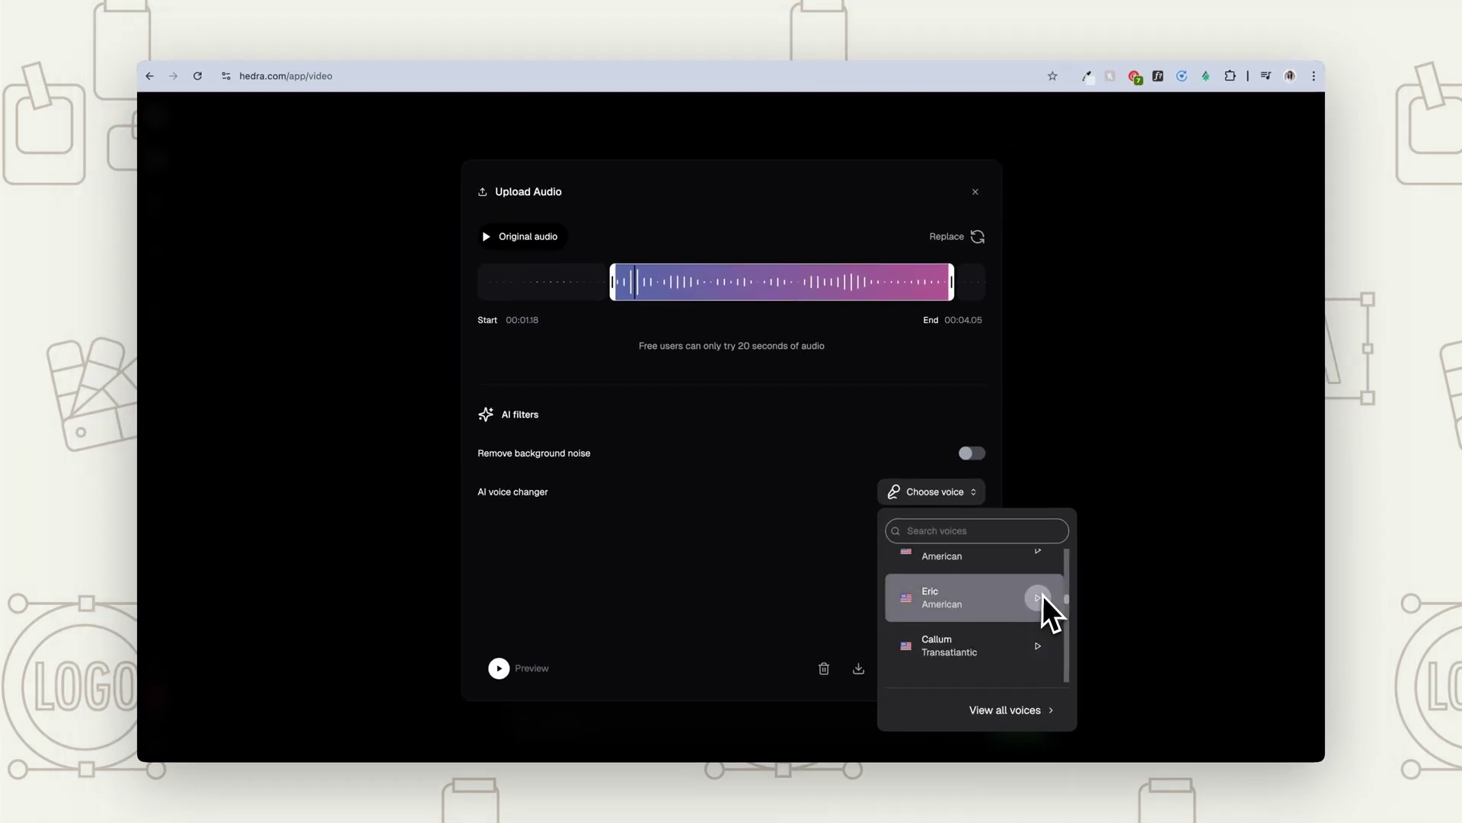
left_click(766, 524)
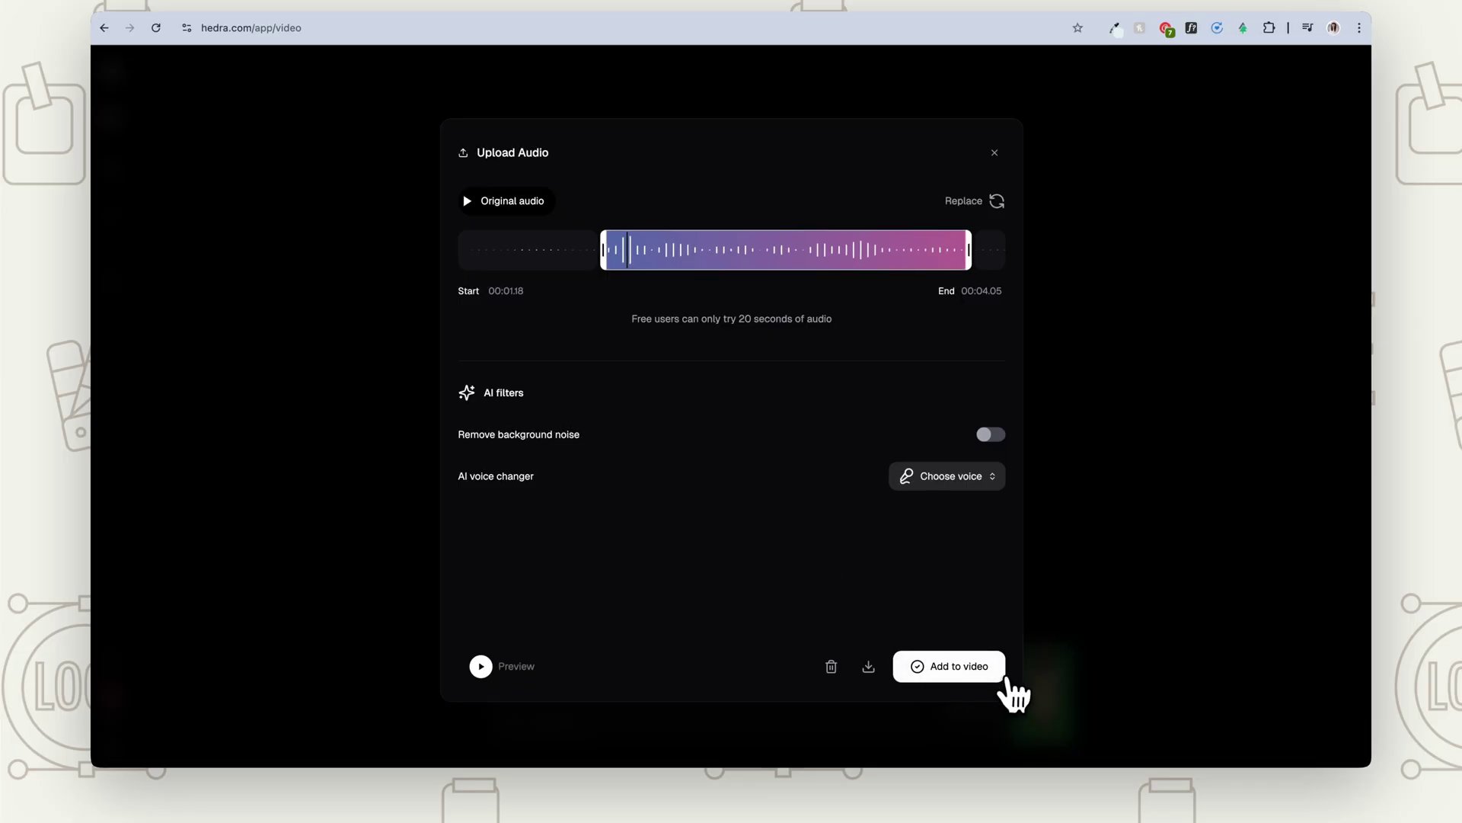
left_click(967, 666)
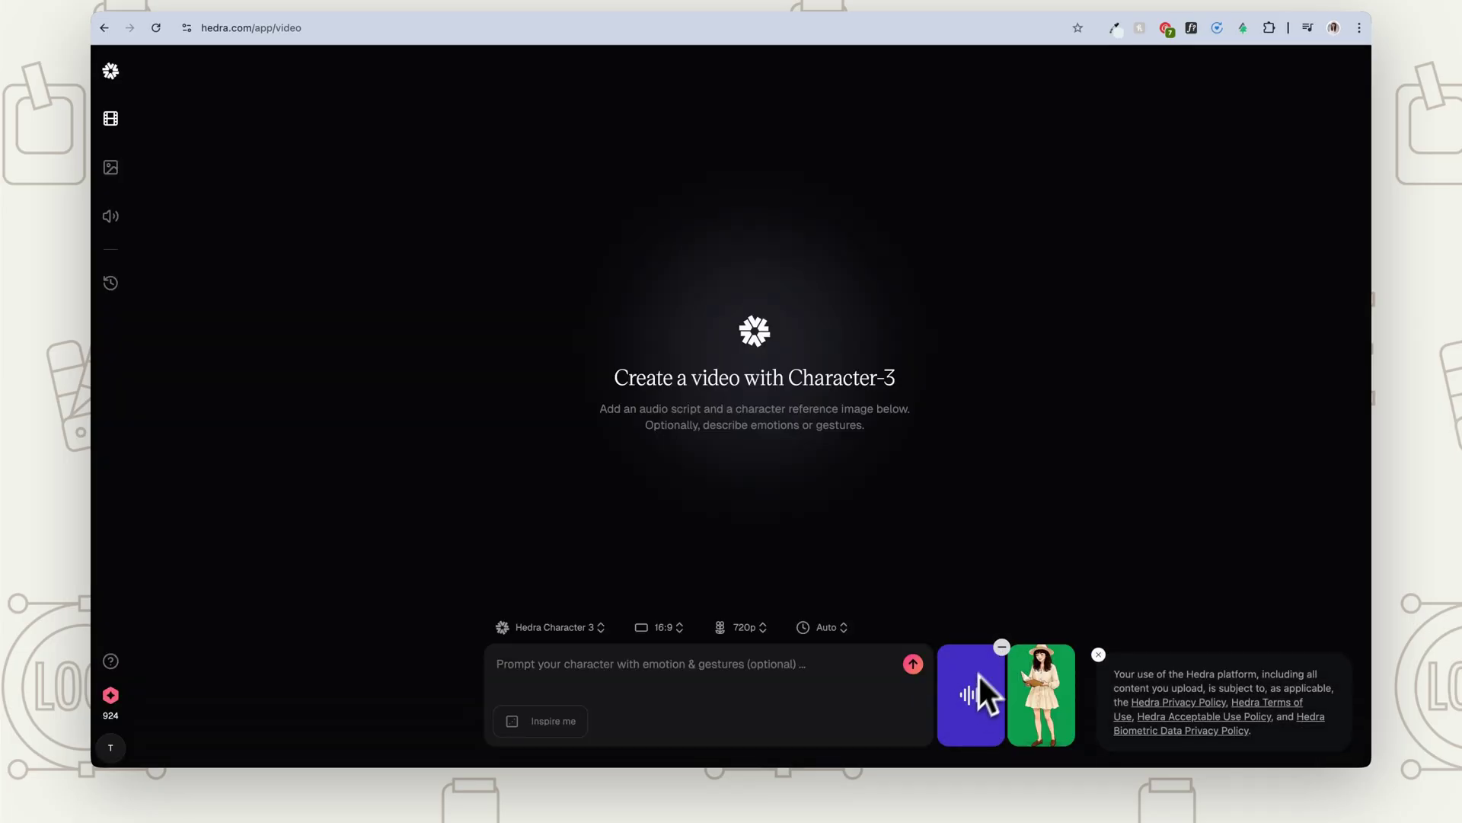
left_click(1002, 646)
left_click(977, 690)
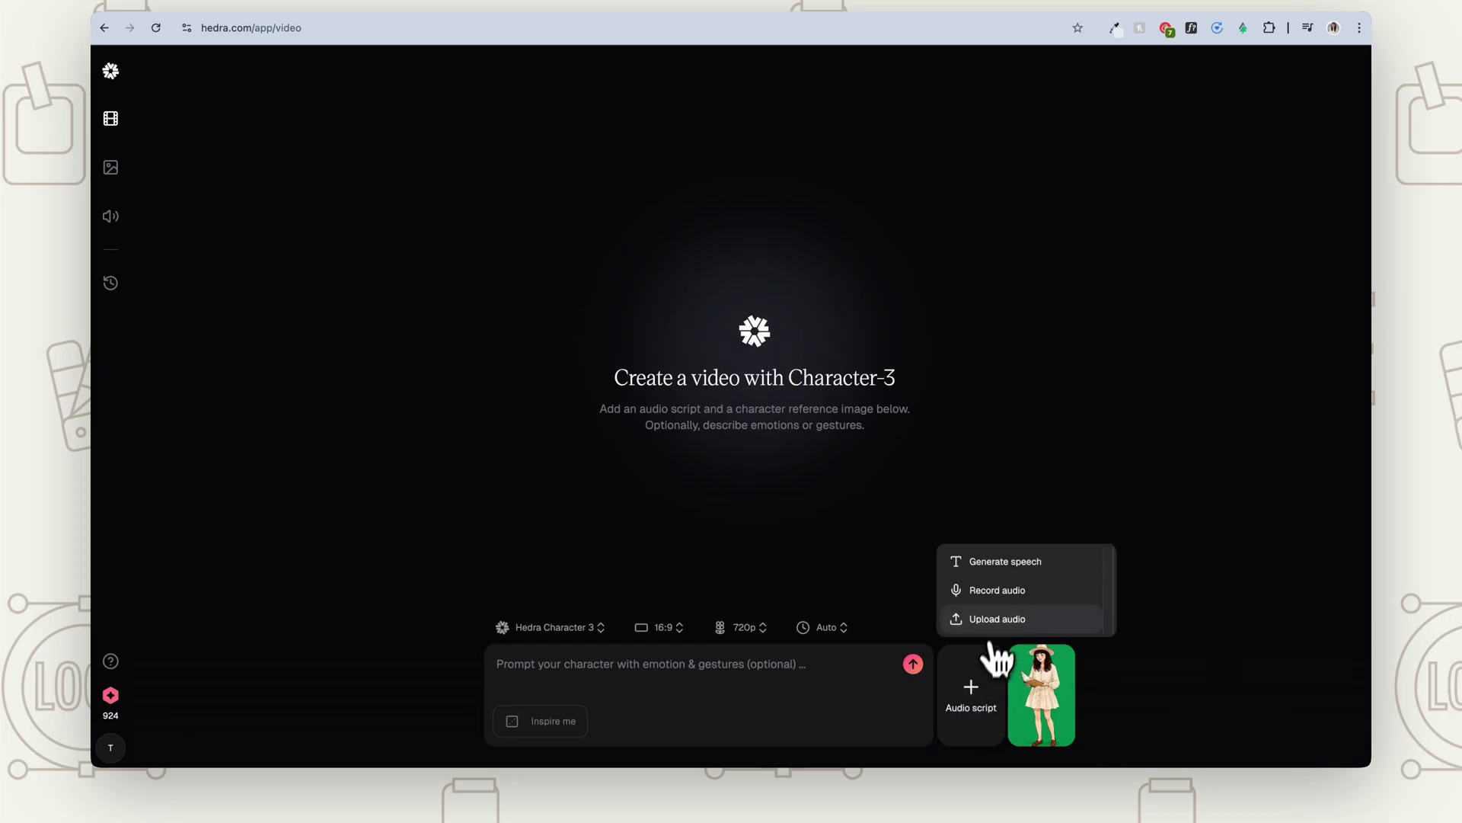
left_click(993, 573)
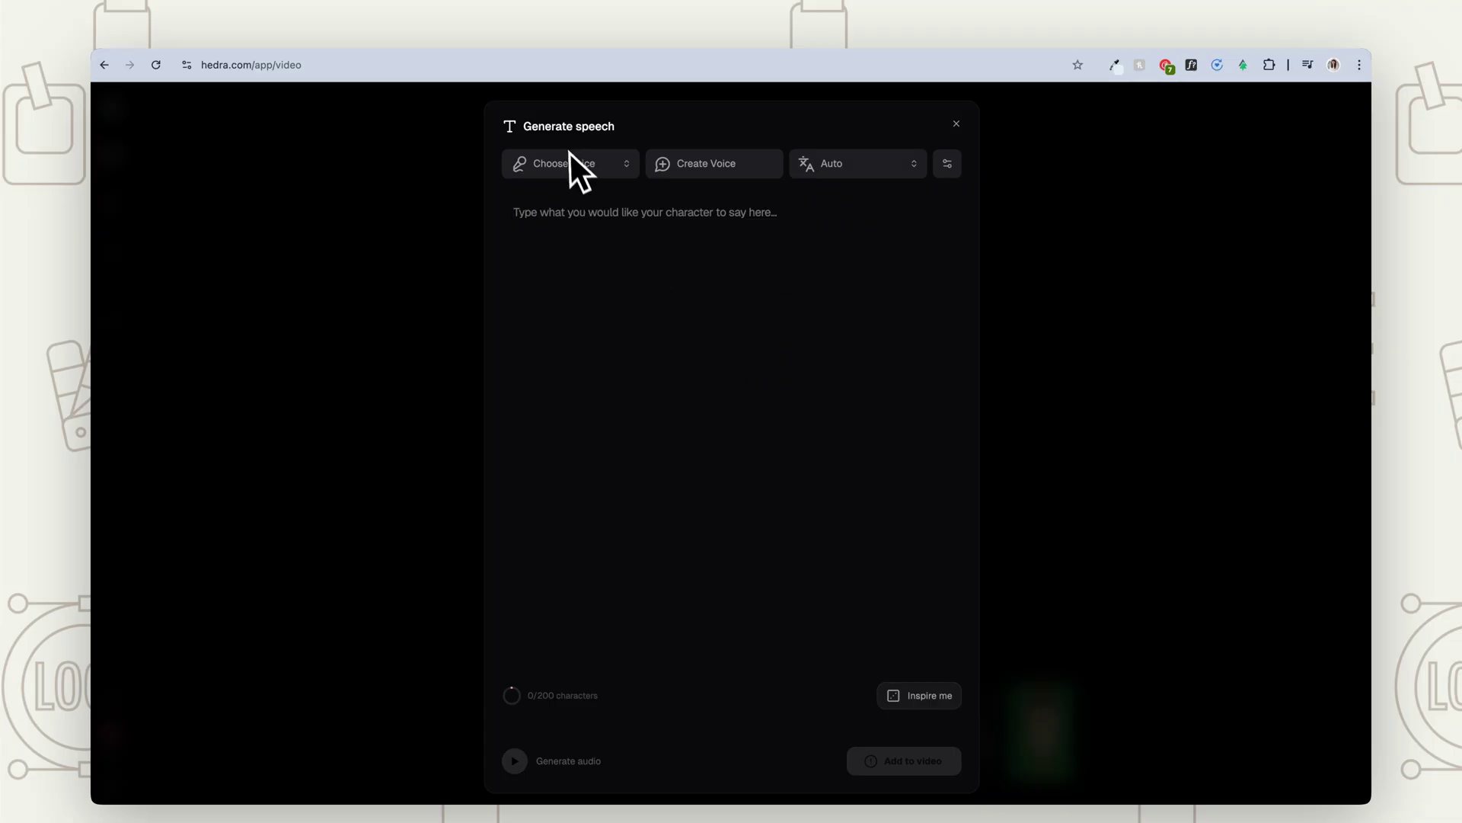
left_click(721, 175)
left_click(512, 137)
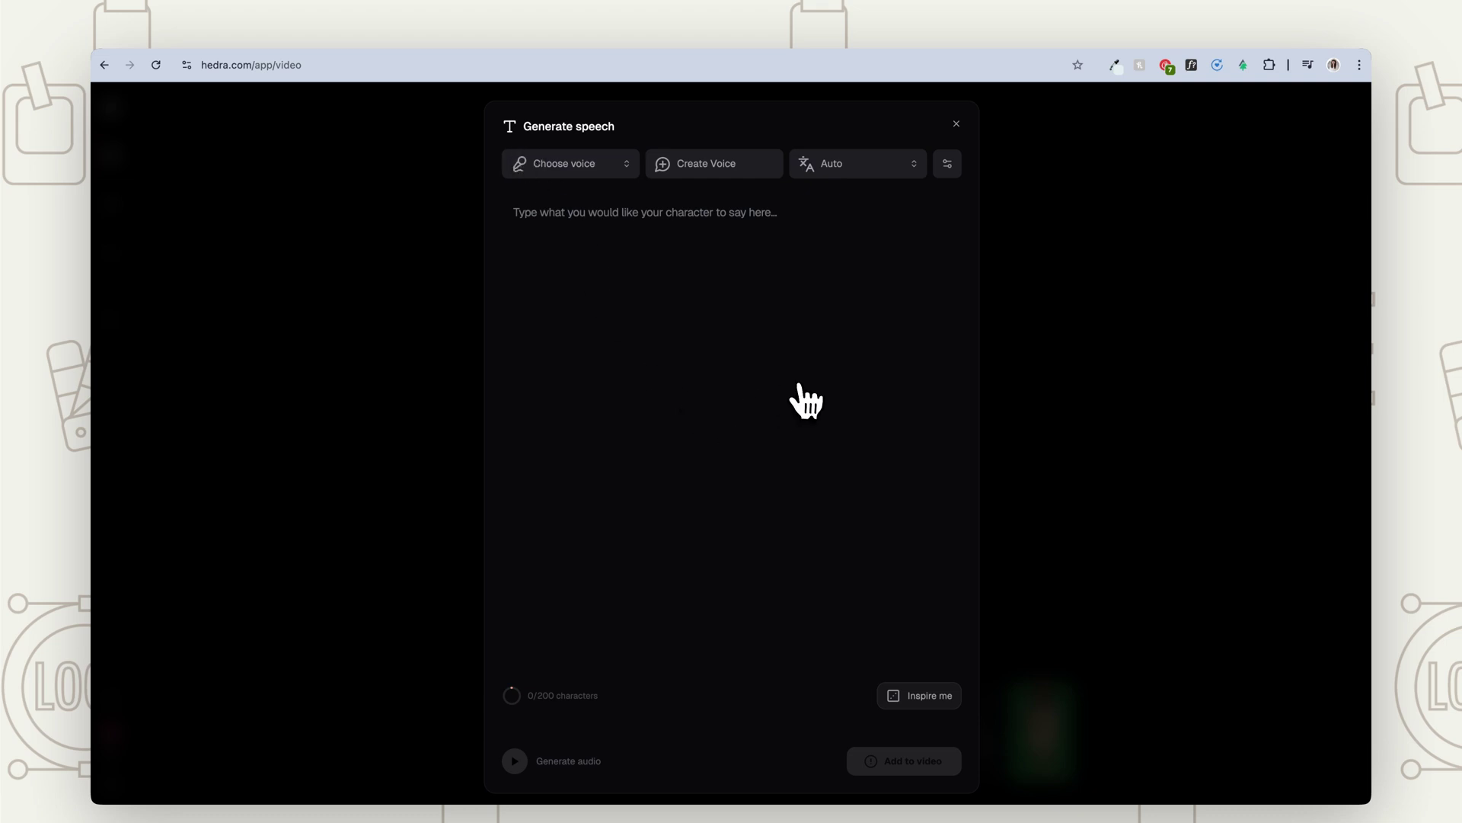
left_click(956, 124)
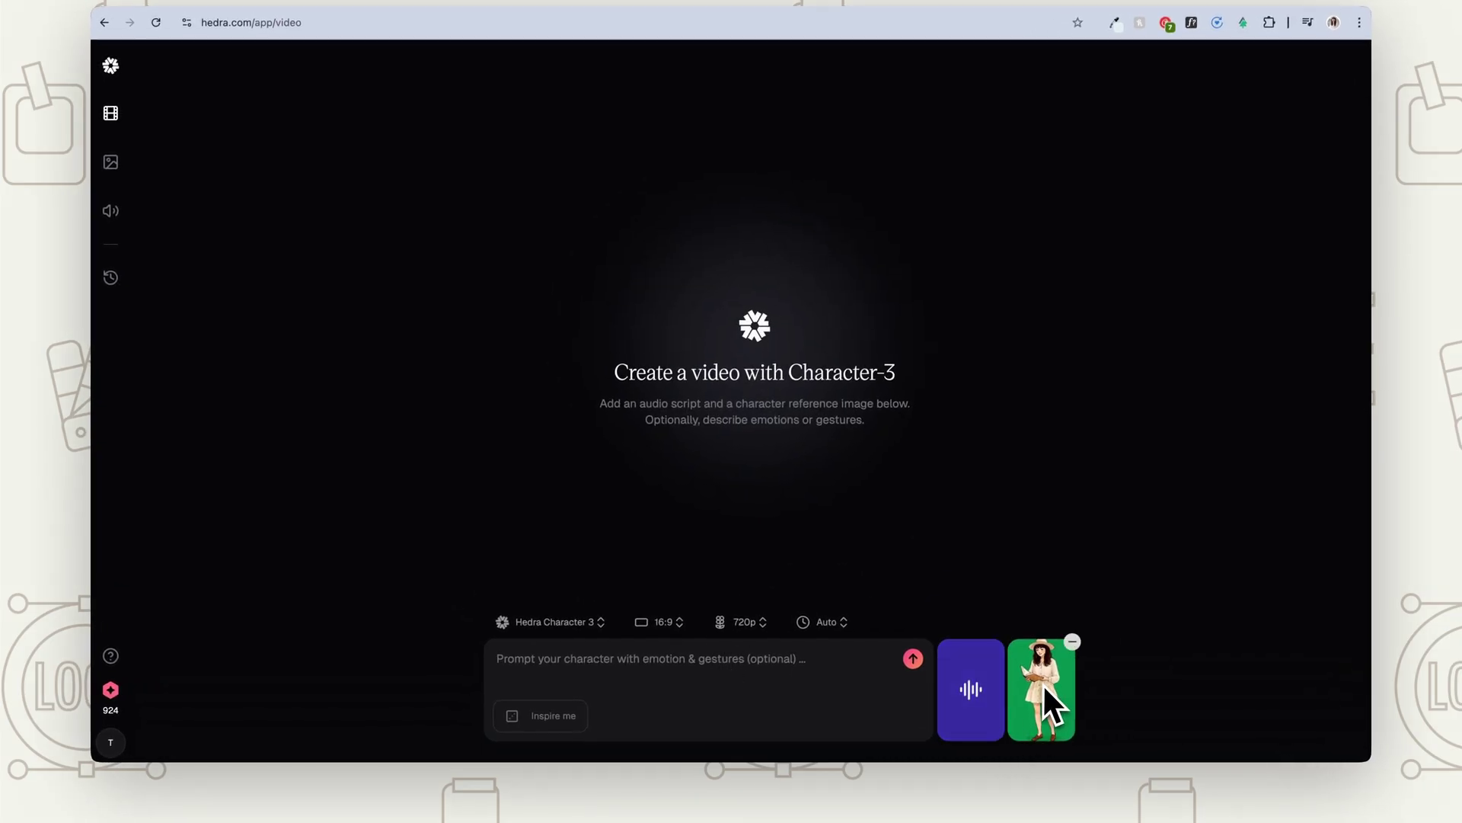
Enter the prompt 'Happily talking while leg sways gently back' and submit the video.
left_click(555, 650)
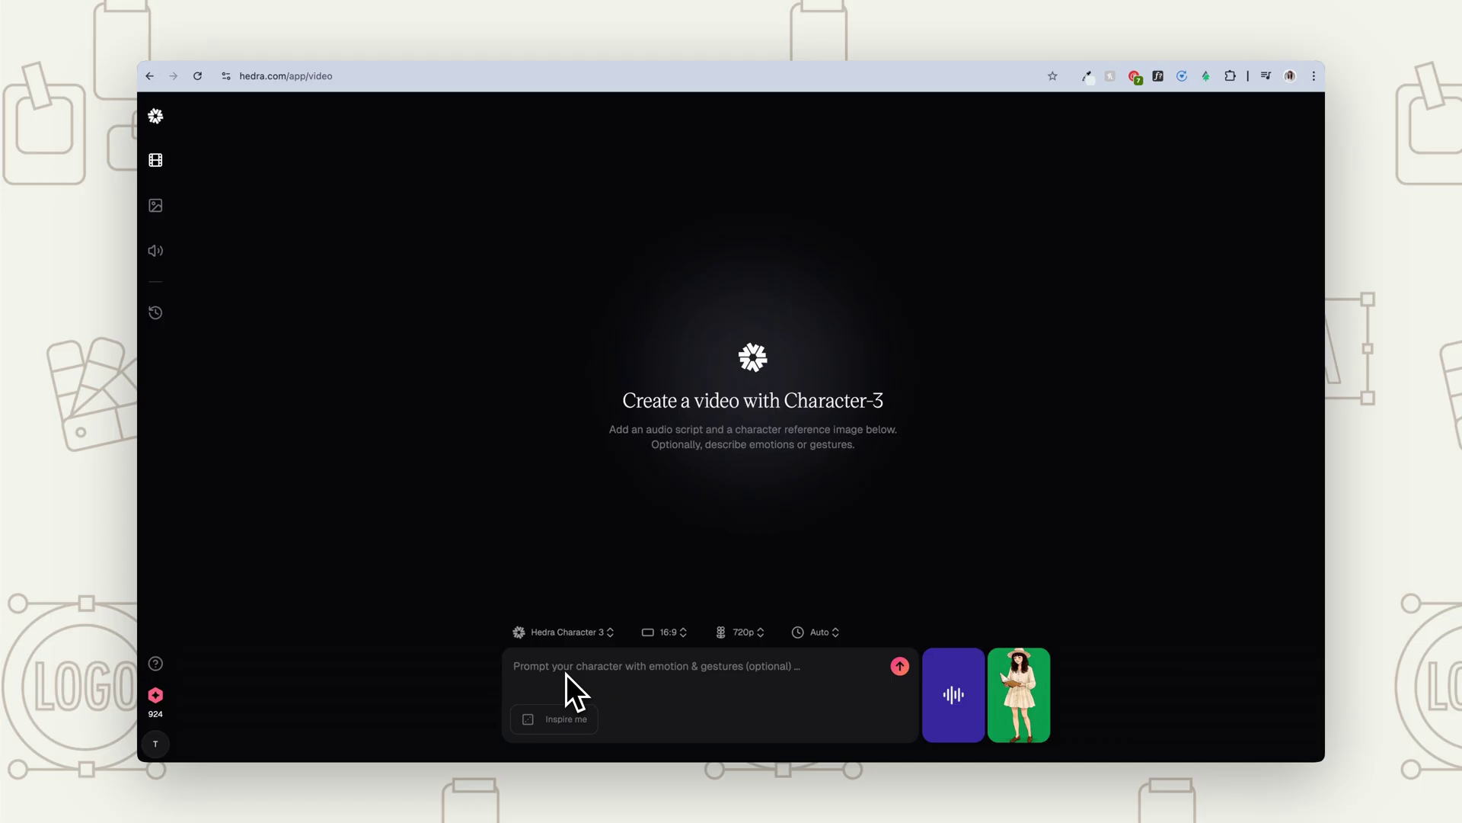
type("Happily talking")
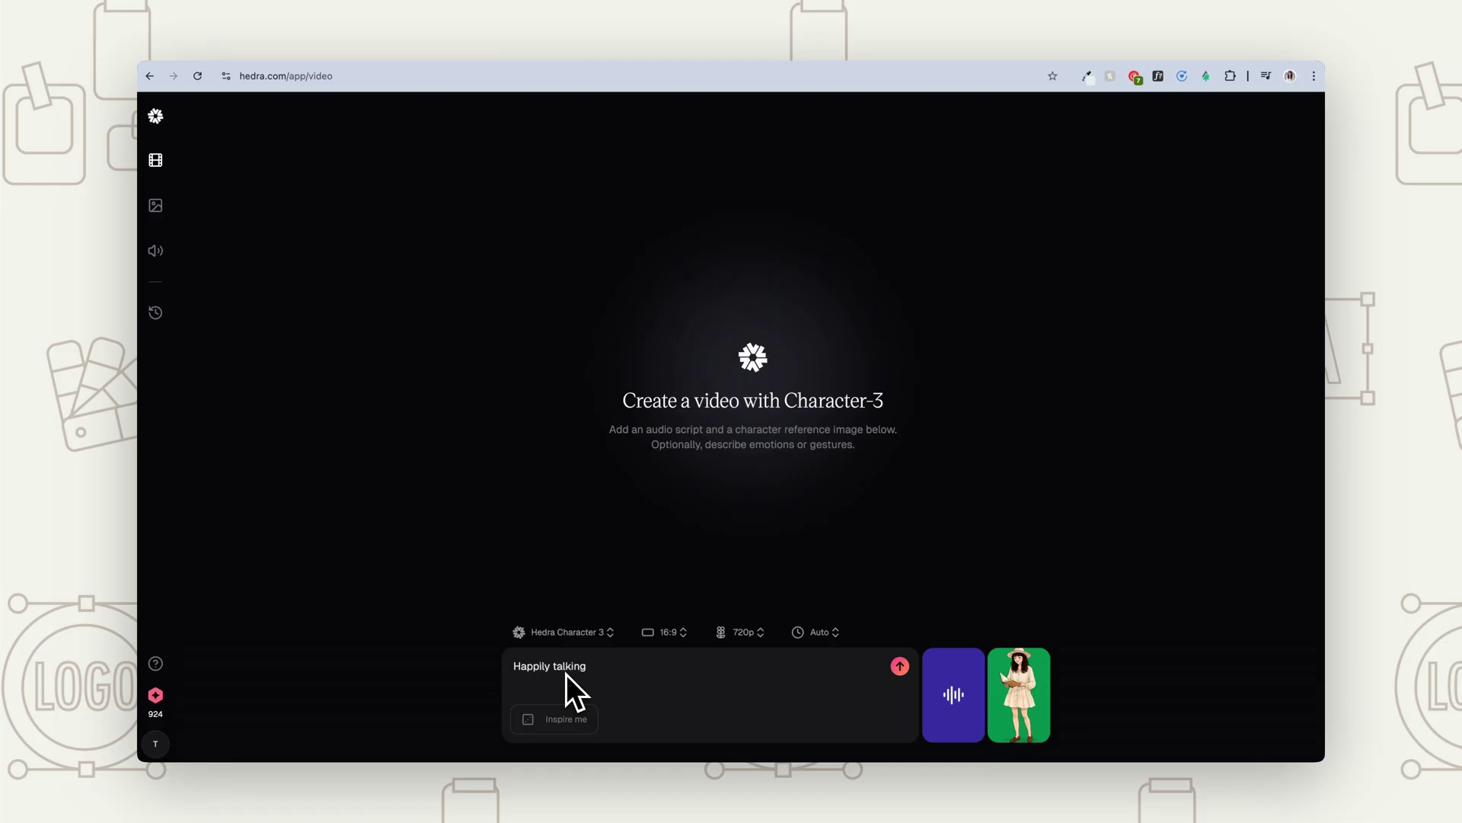
type("while leg sways gently back.")
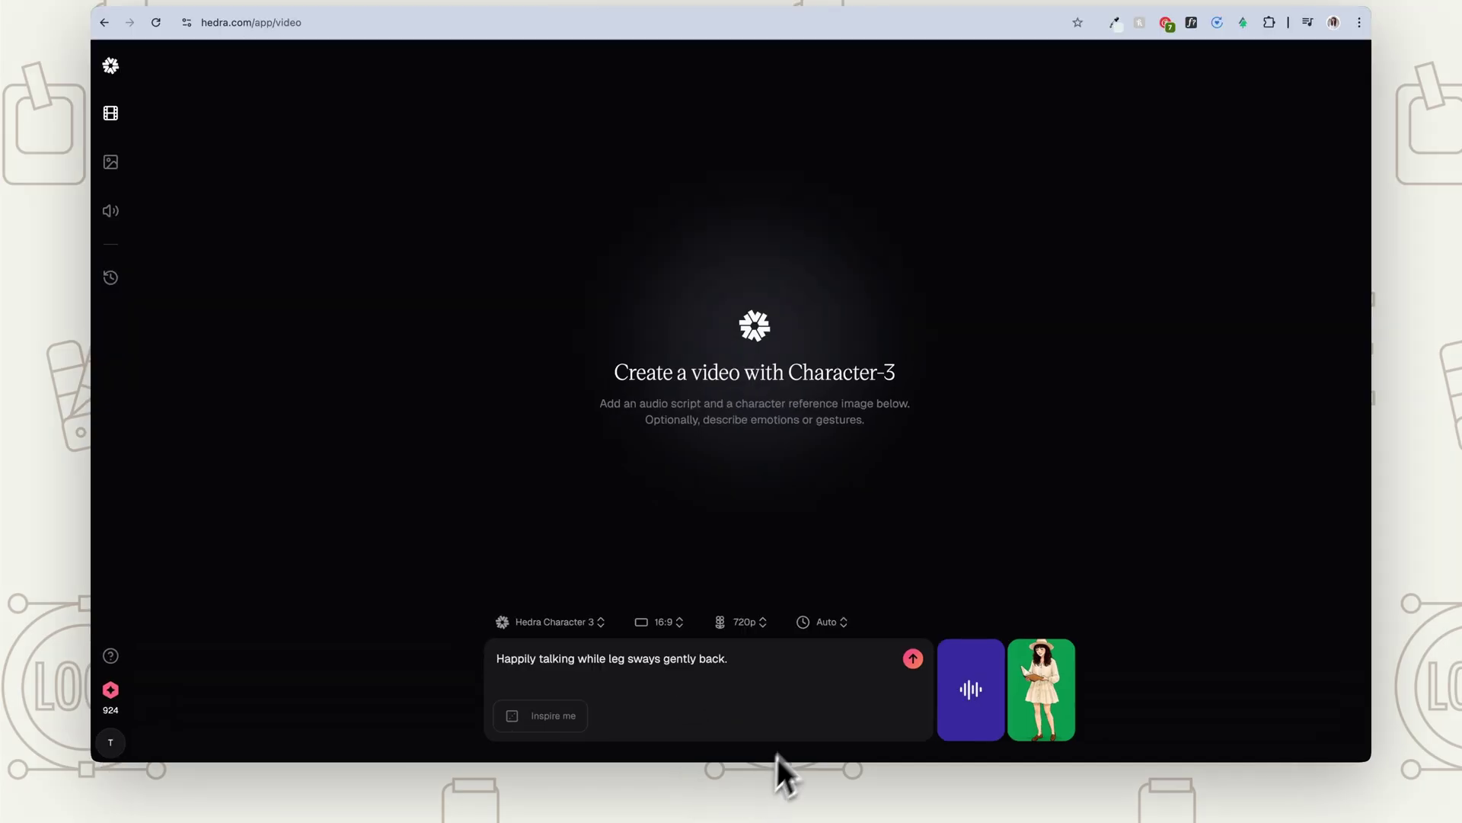
left_click(920, 665)
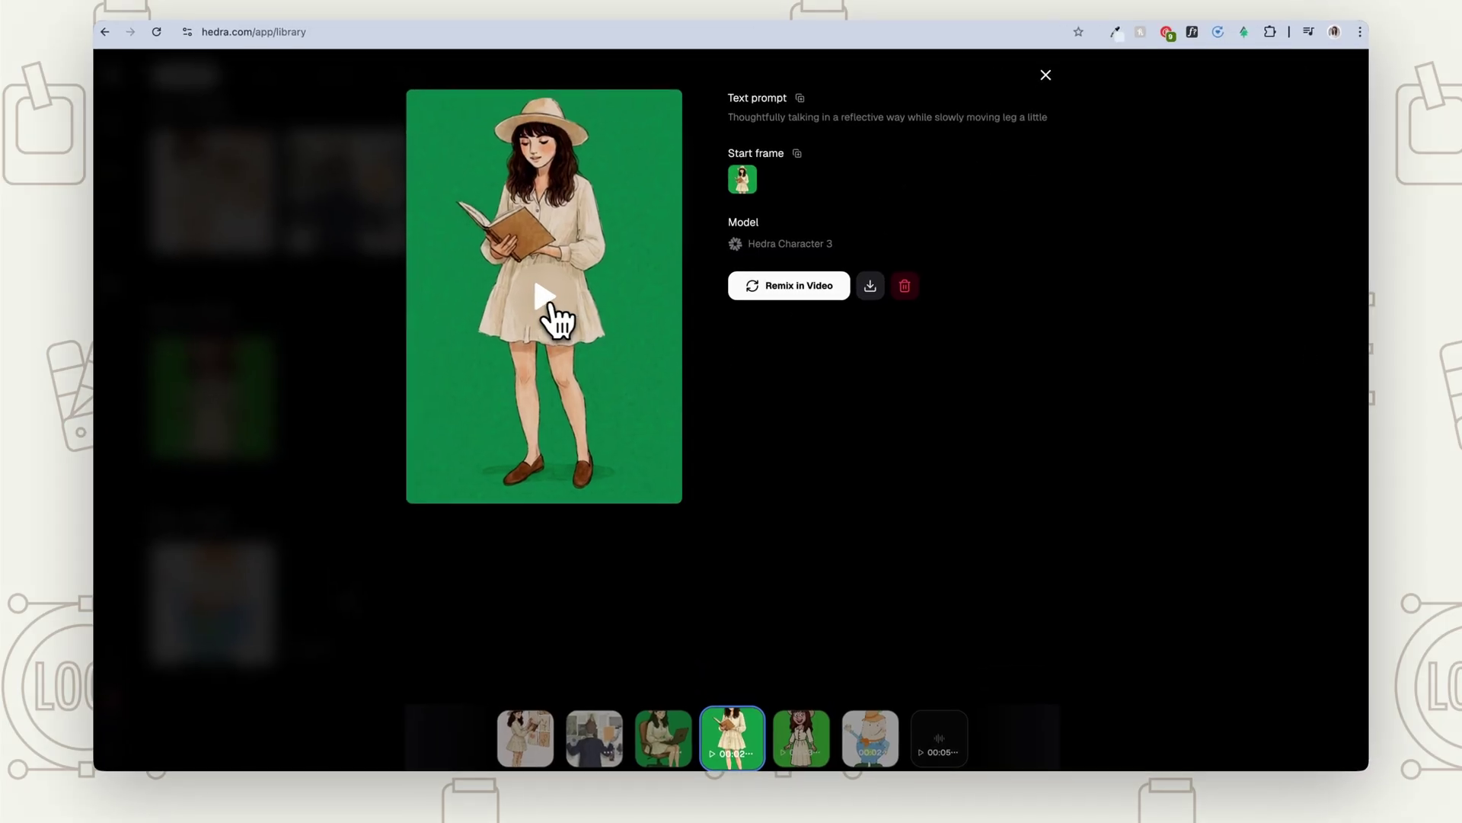
Play the reading-girl clip in the library.
left_click(558, 318)
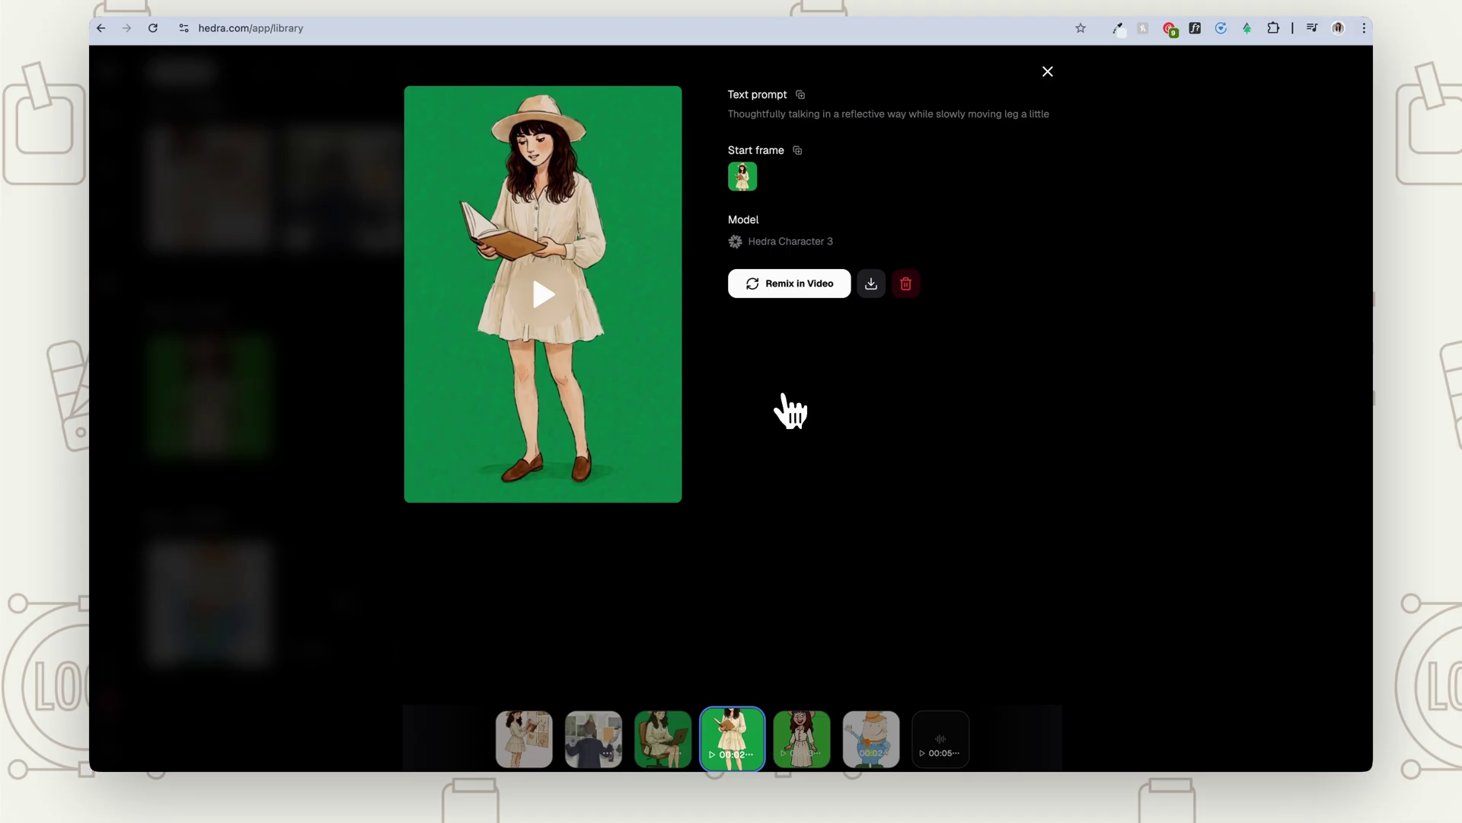
View the cartoon girl's 'Happily talking' clip, then move on to the farmer video.
left_click(802, 737)
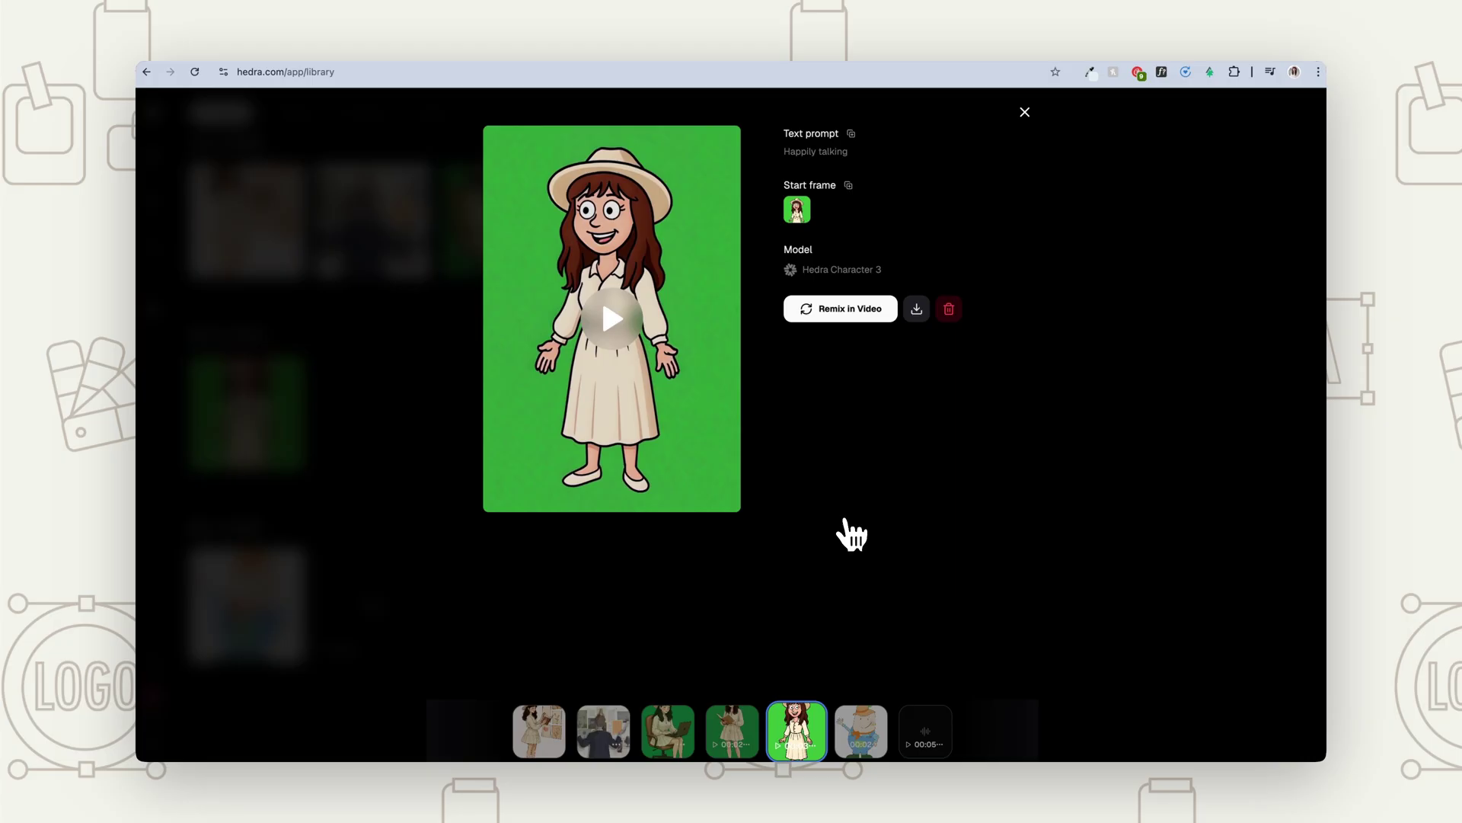
key("Right")
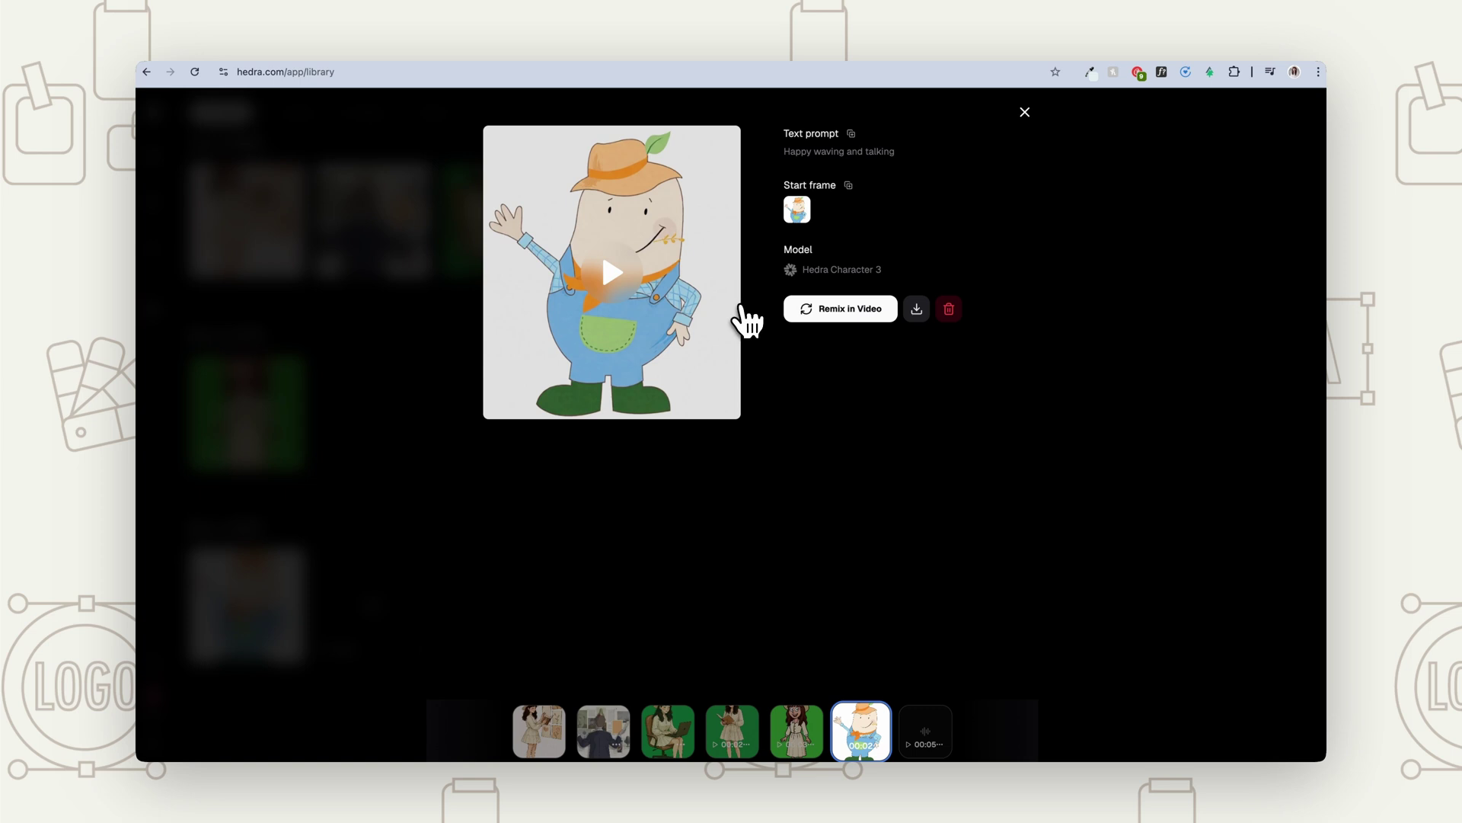
Play the farmer video, then settle on the woman-at-laptop image in the thumbnail strip.
left_click(612, 272)
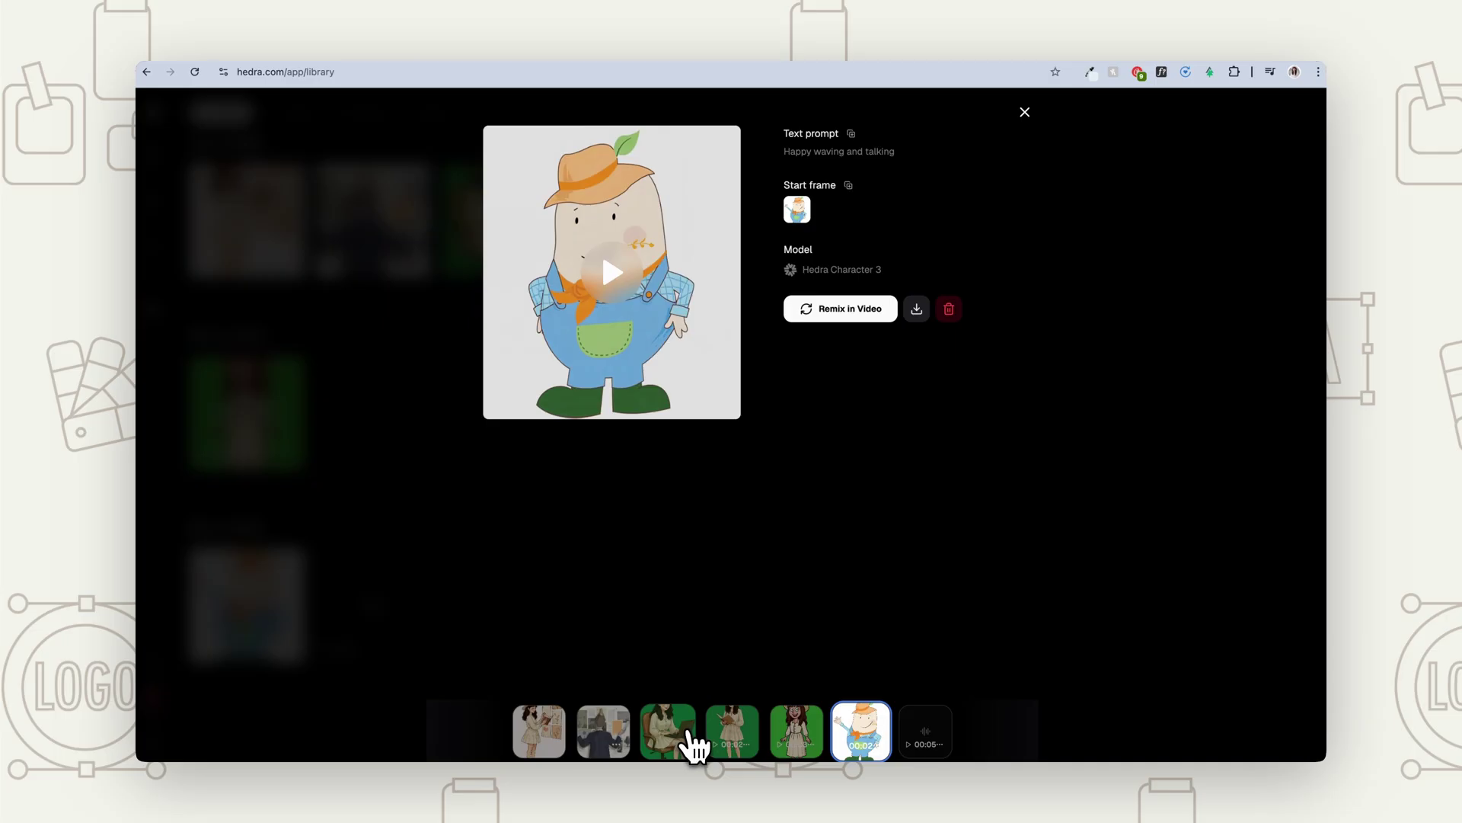
left_click(667, 751)
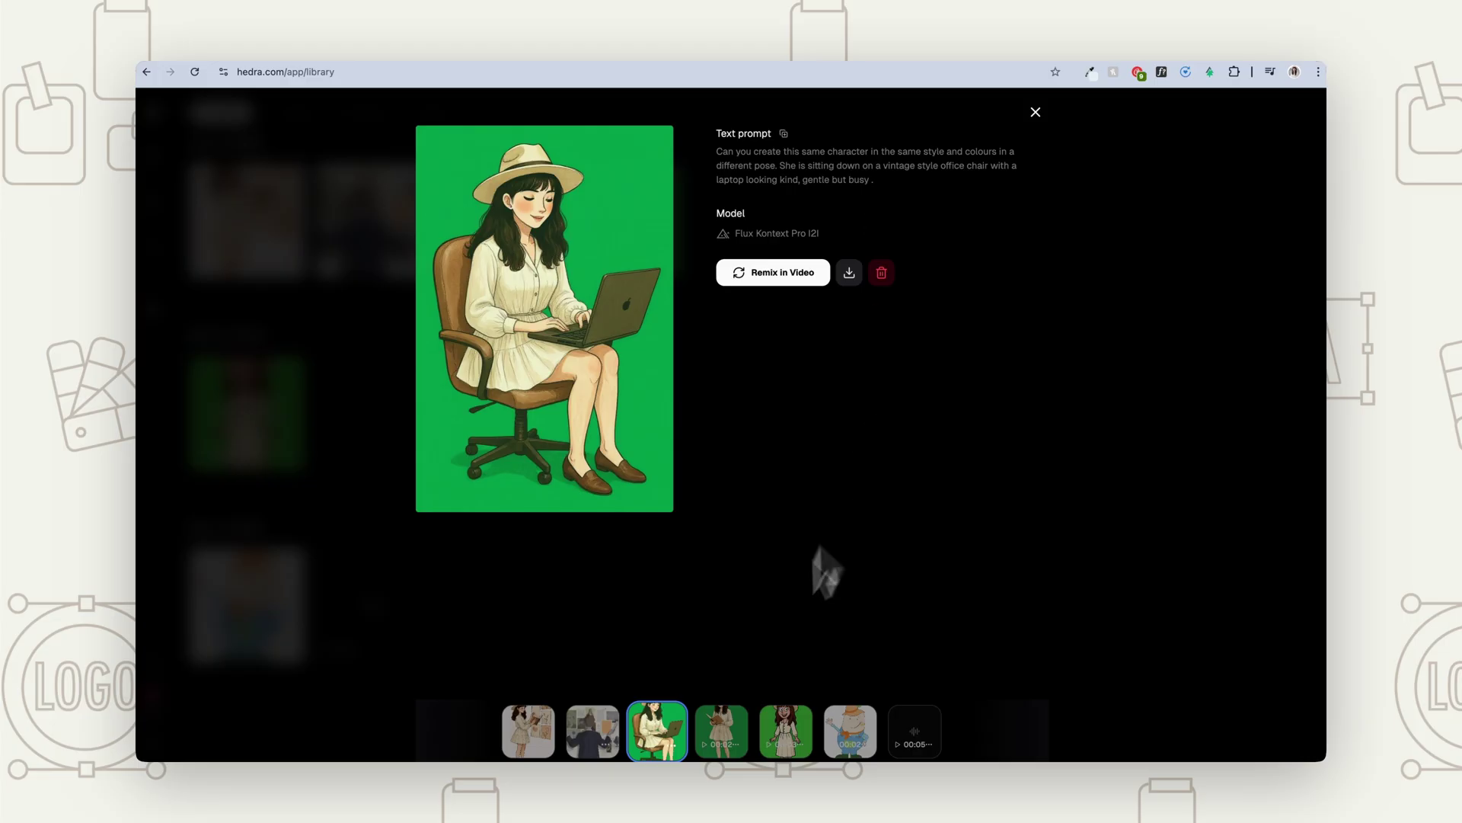
left_click(733, 742)
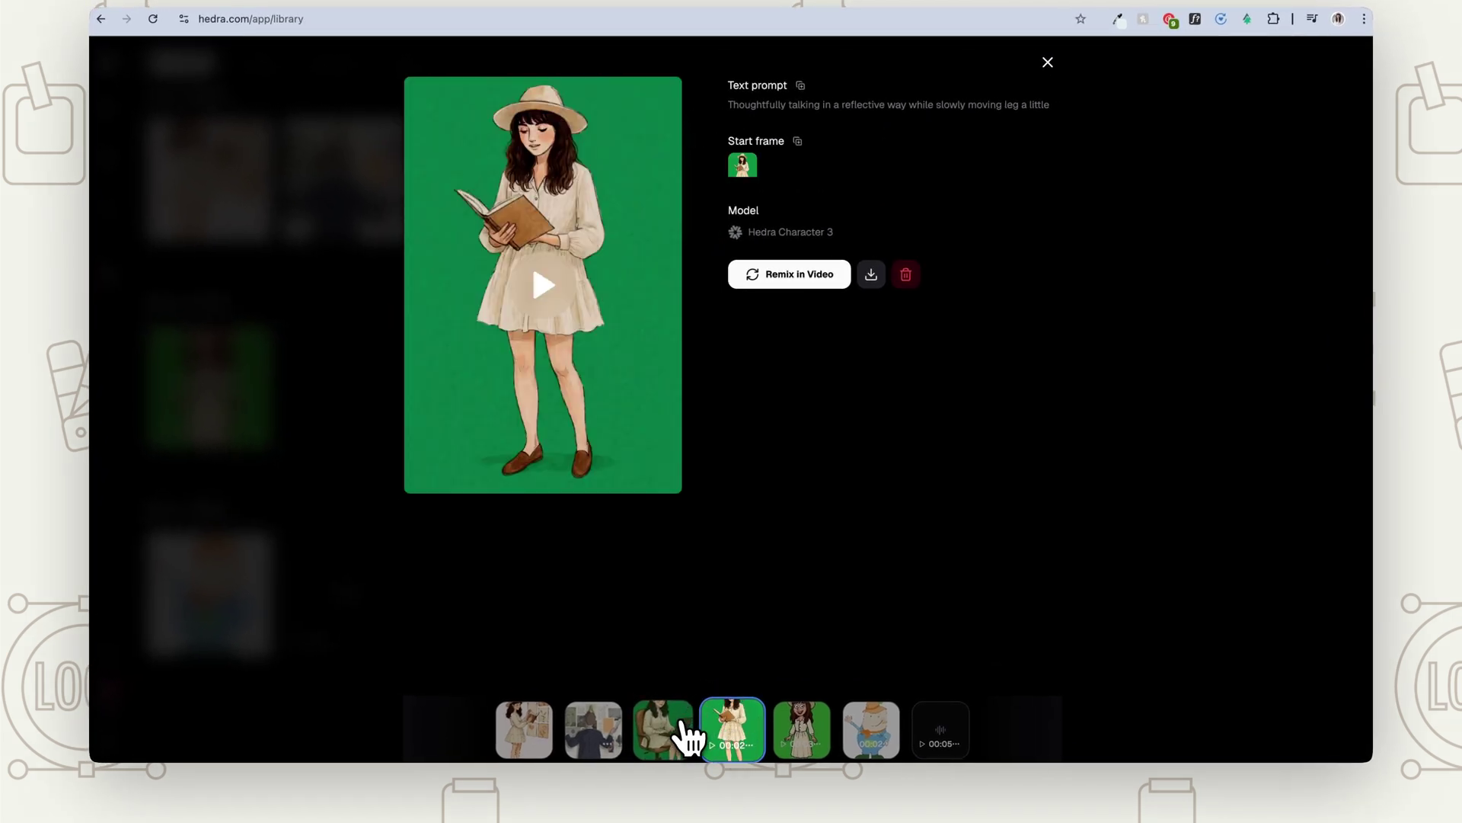
left_click(679, 733)
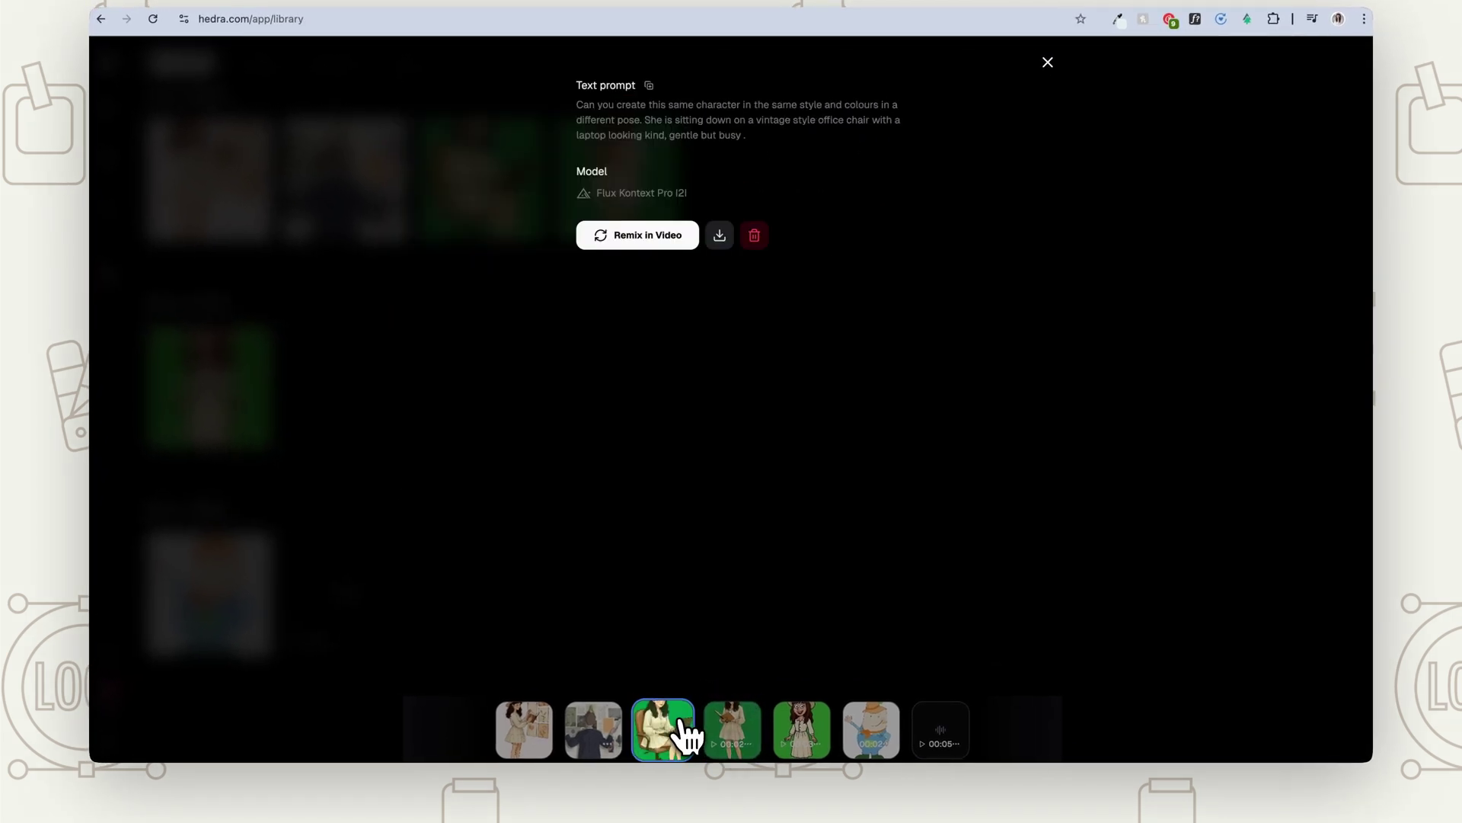